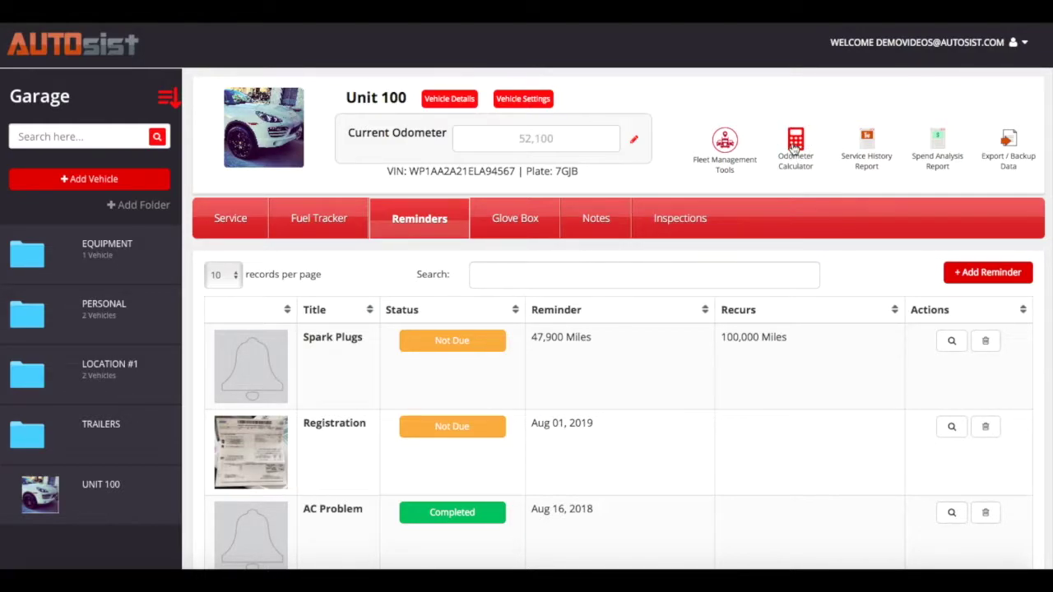
View the odometer calculator for Unit 100 and close it without submitting changes
click(795, 147)
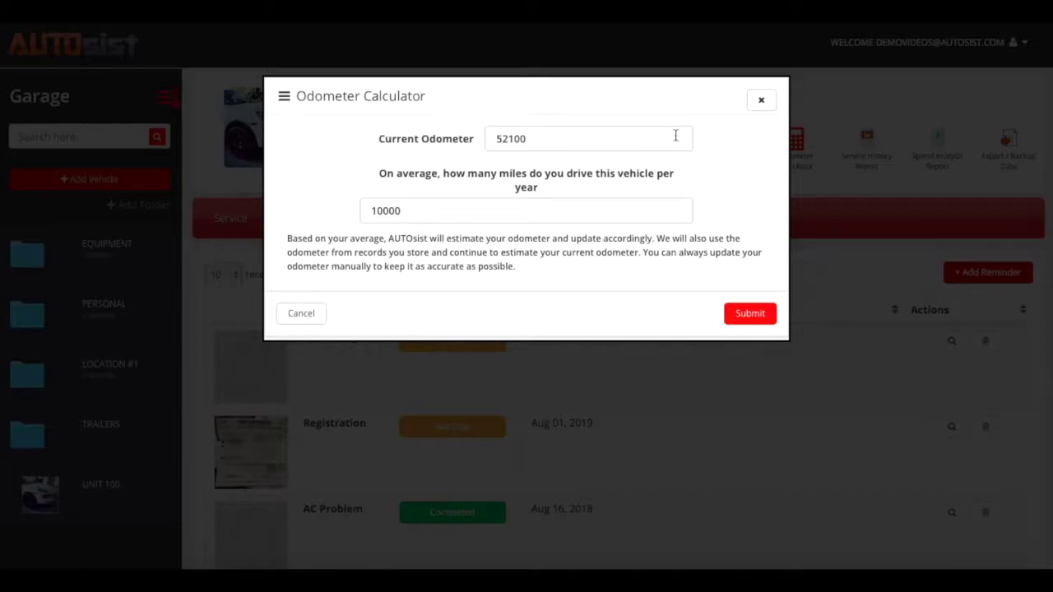
click(761, 101)
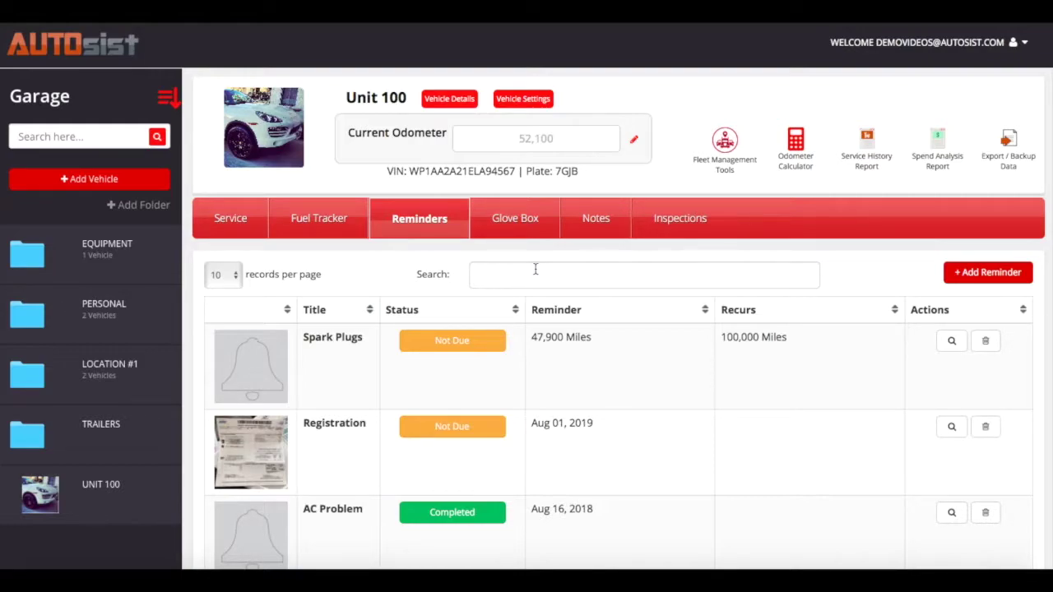
Start a new reminder for Unit 100 with the title "Oil Change - Test"
click(978, 278)
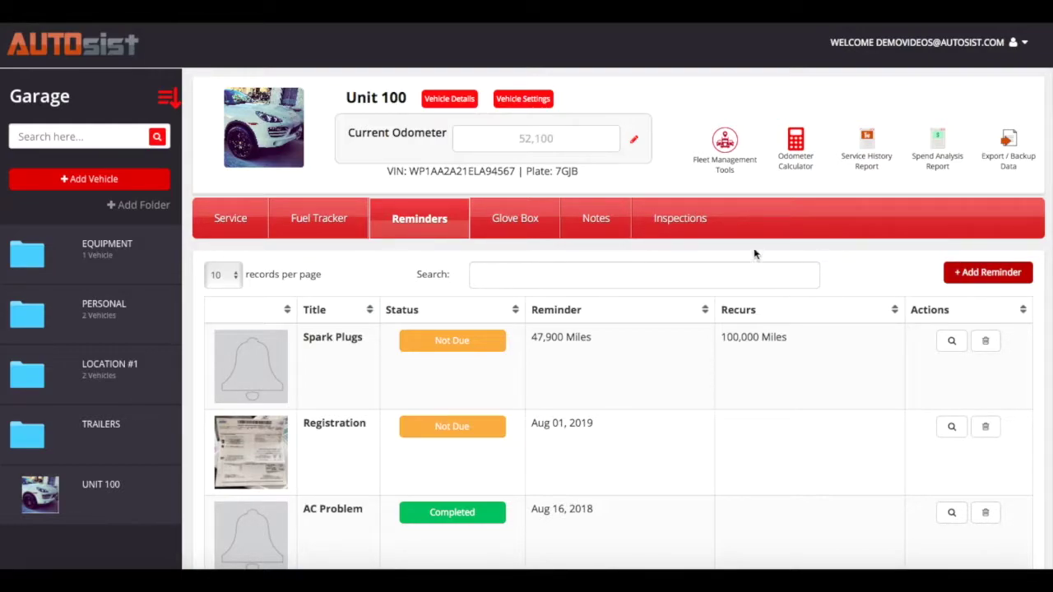
click(500, 176)
text(Oil)
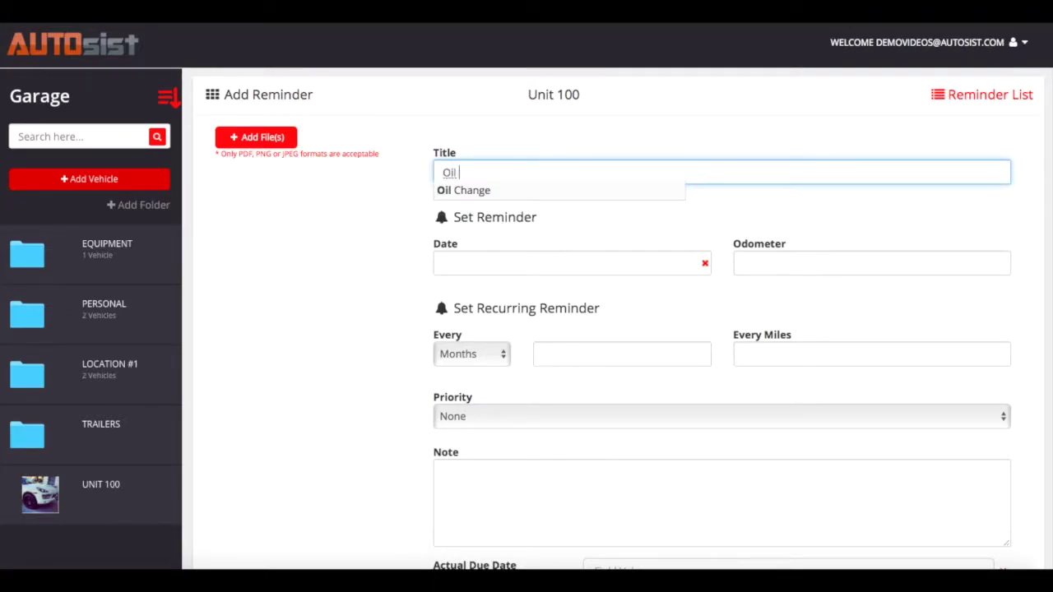
click(475, 196)
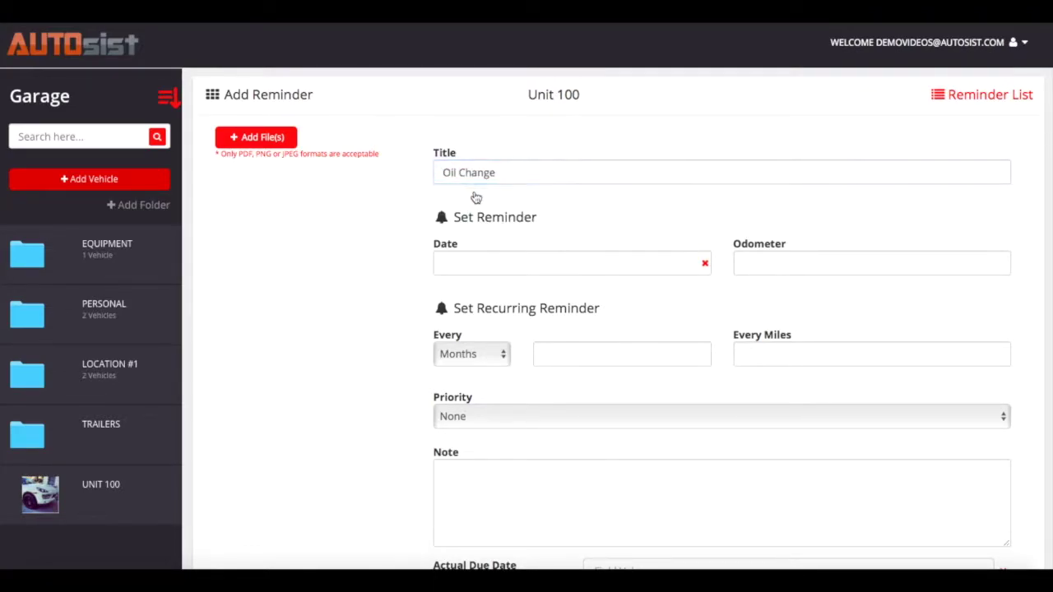
click(517, 172)
text(- Test)
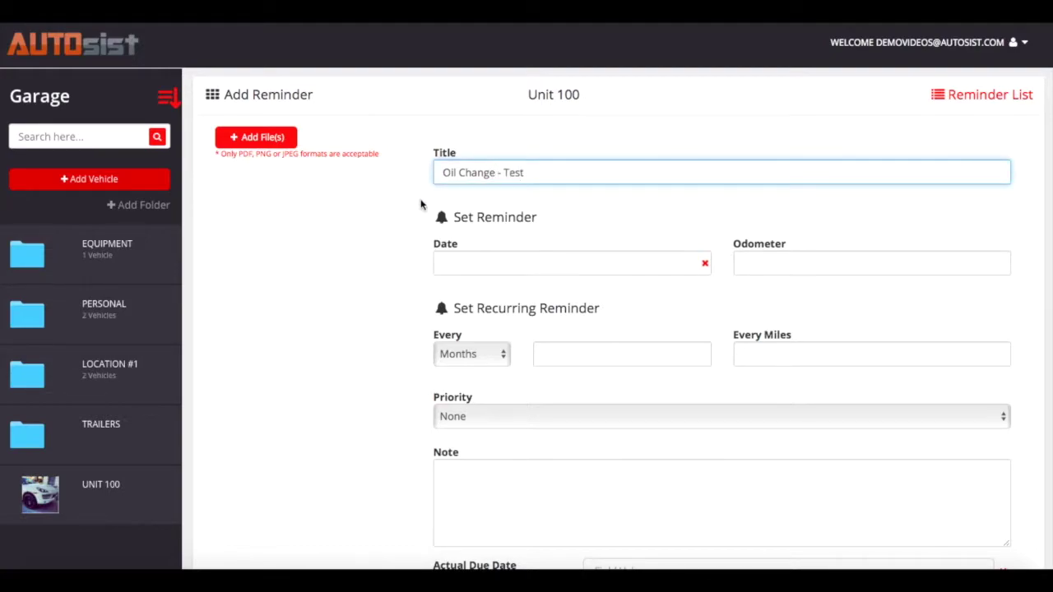
Set the reminder's date to Aug 24, 2018 and its odometer to 53000
click(503, 268)
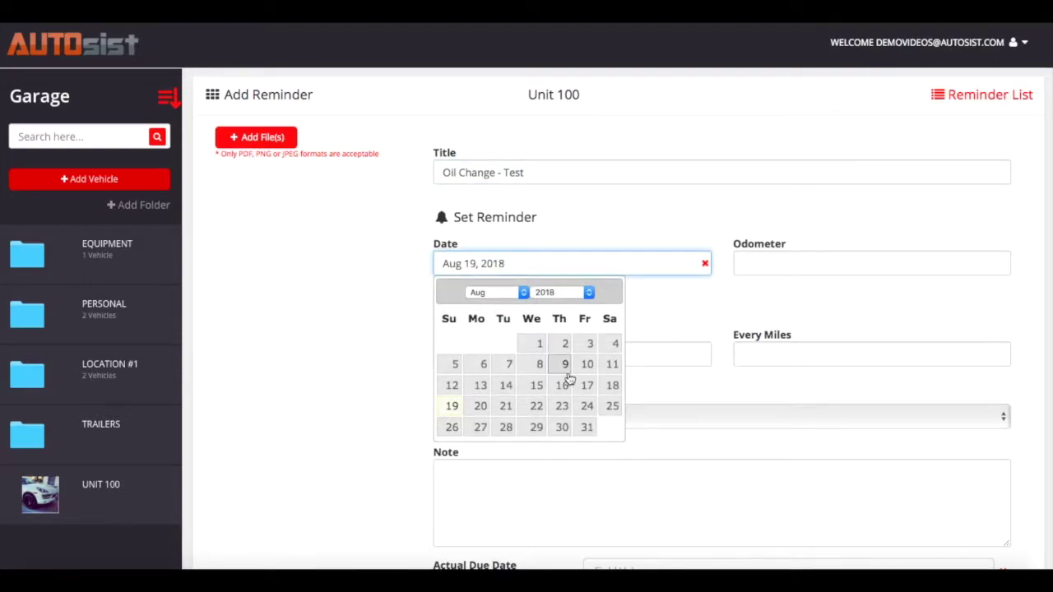
click(586, 407)
click(781, 257)
text(53000)
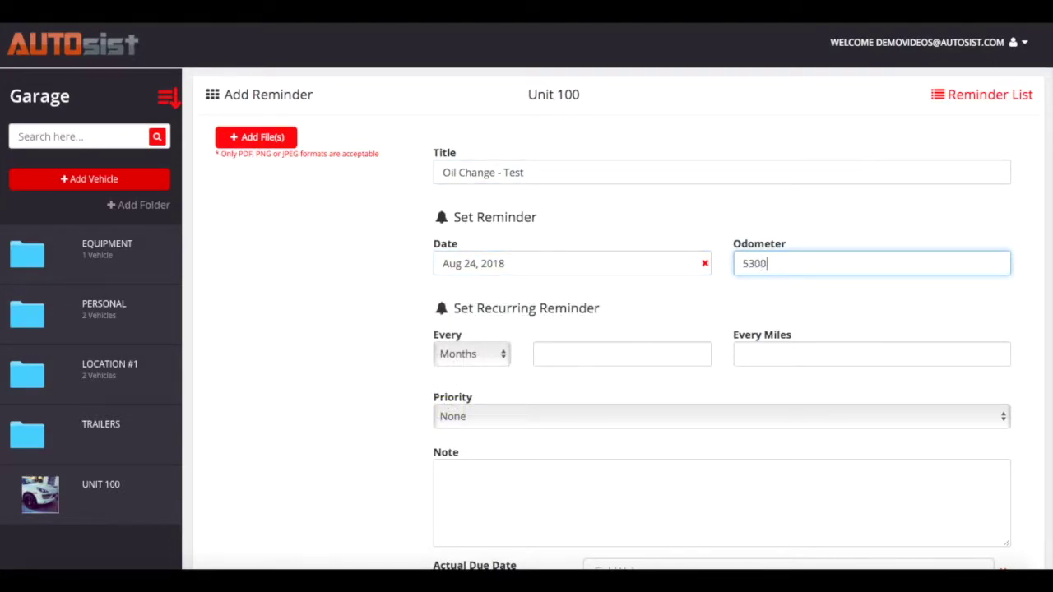
click(705, 298)
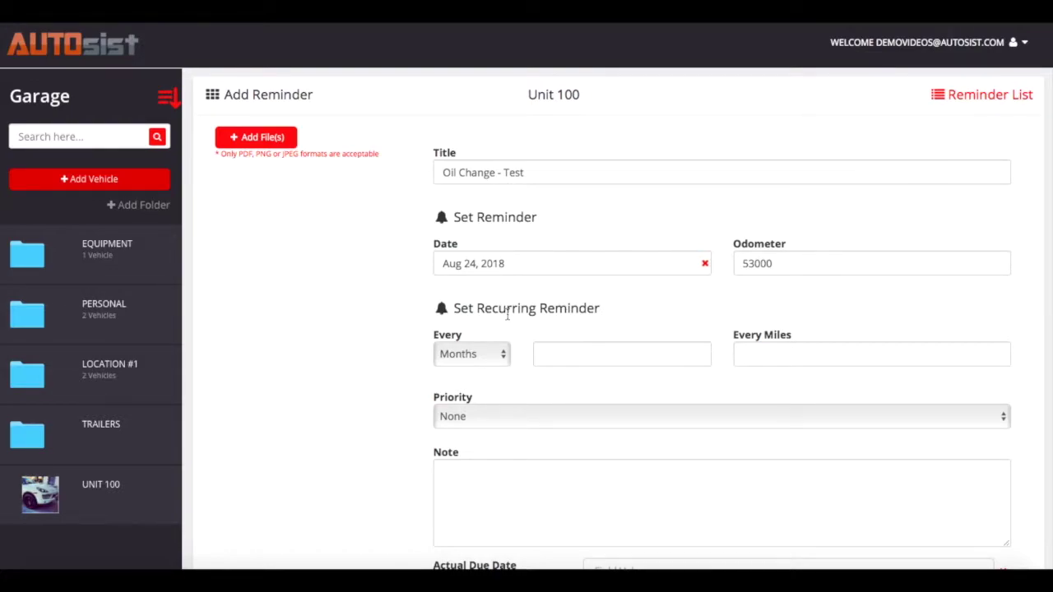
Make the reminder recur every 12 months and every 5000 miles
click(448, 353)
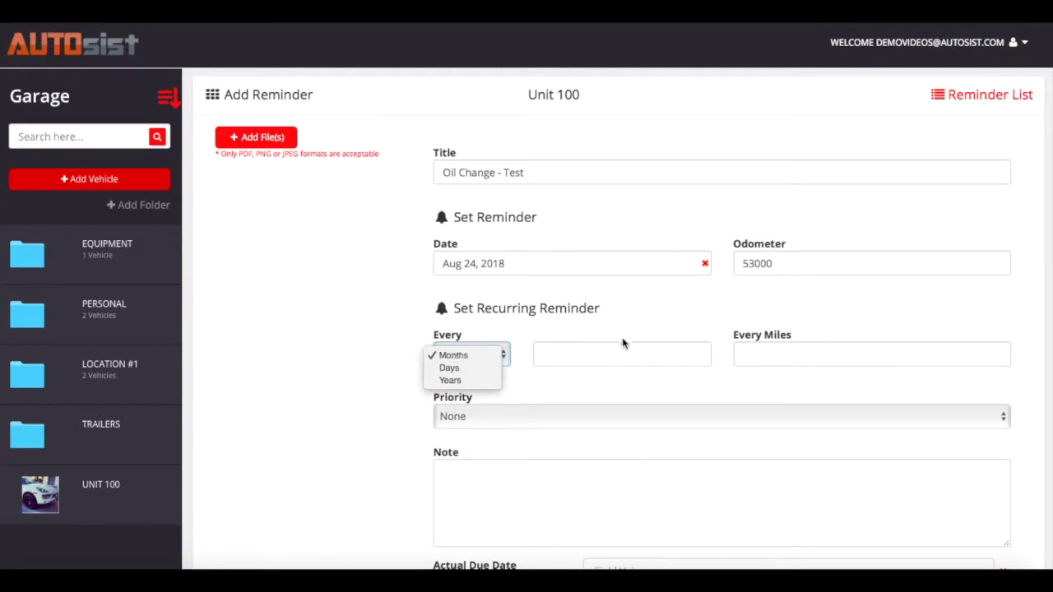
click(557, 353)
text(12)
click(797, 360)
text(5000)
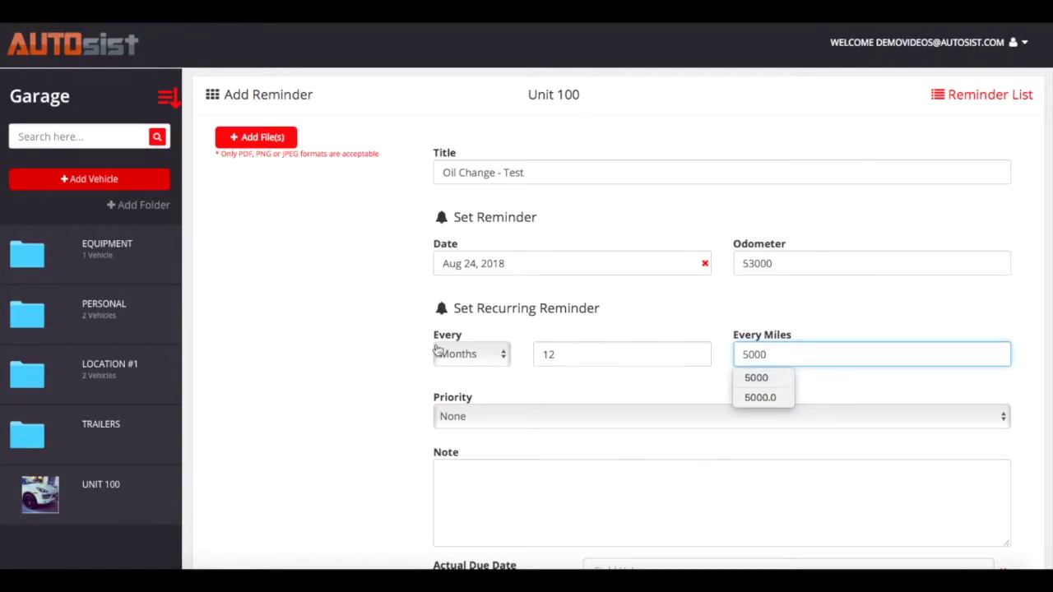
click(286, 325)
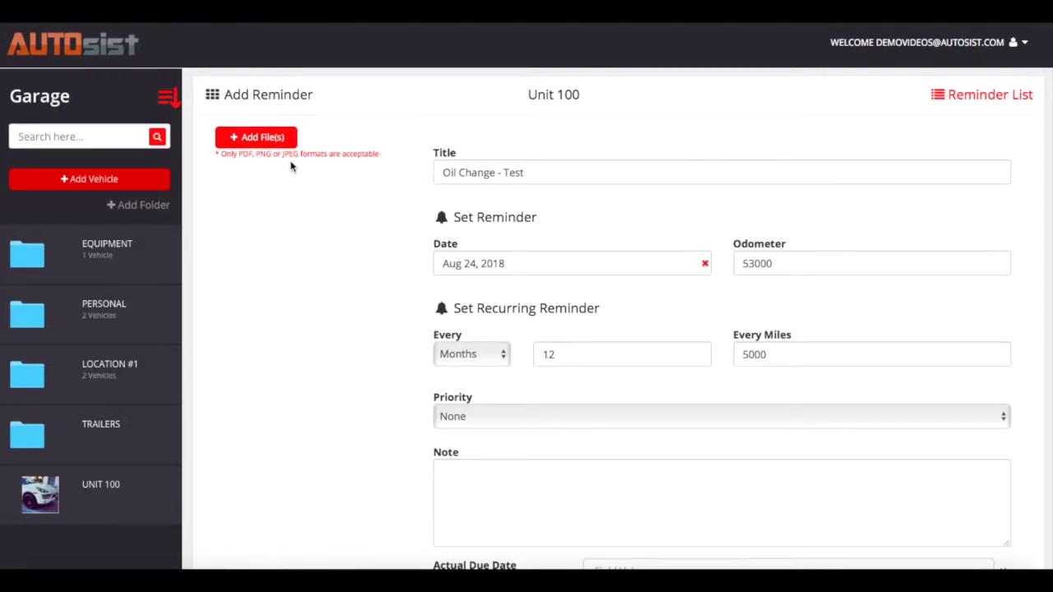
Keep the priority at None, enter the note "Part Numbers", and save the reminder
click(482, 423)
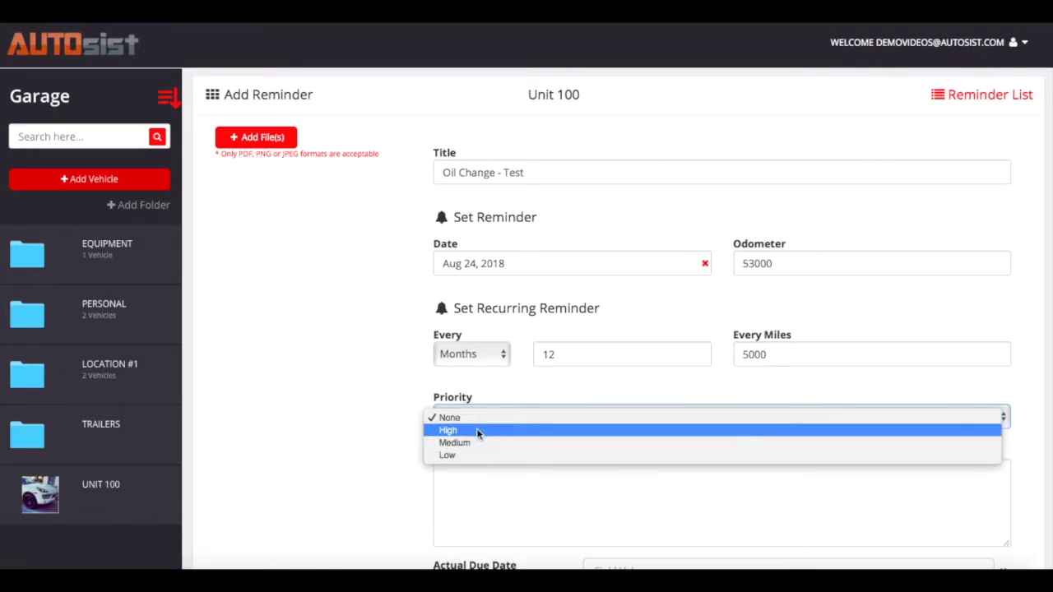
click(510, 490)
click(510, 490)
text(Part Numbers)
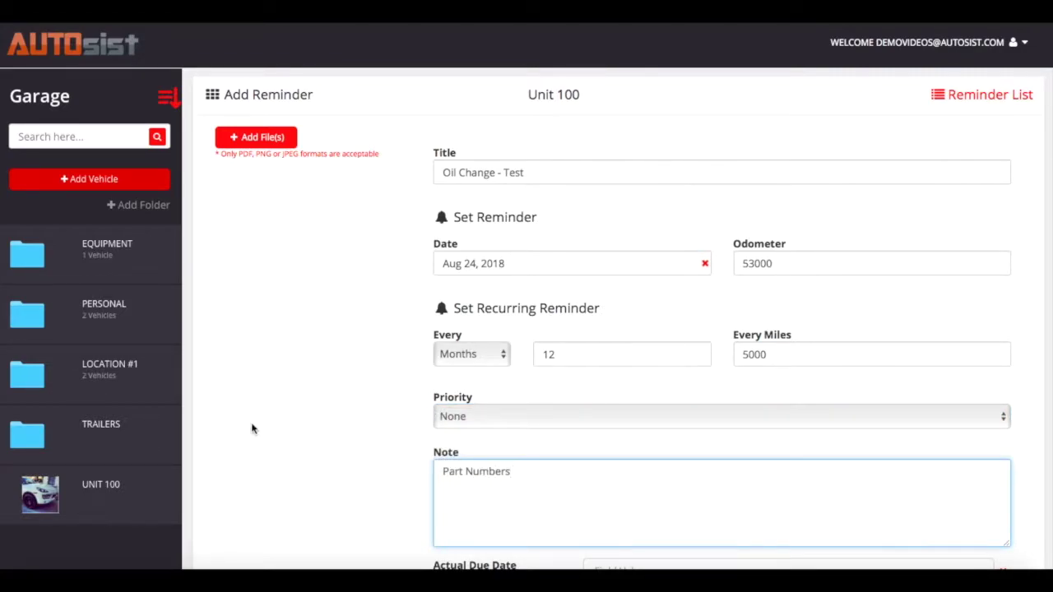
scroll(252, 428, down, 2)
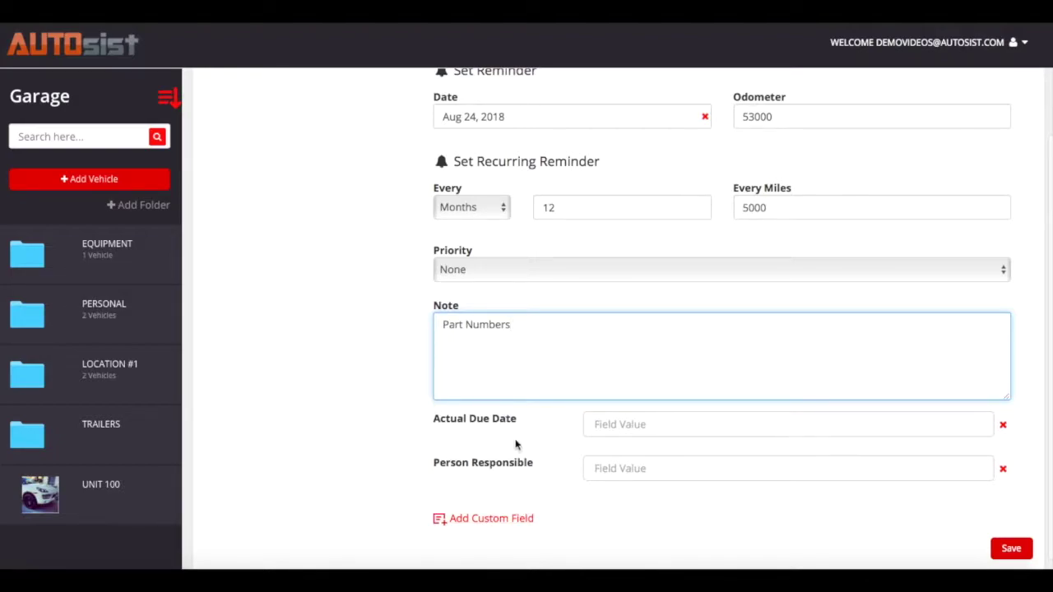
scroll(538, 444, up, 2)
scroll(538, 444, down, 2)
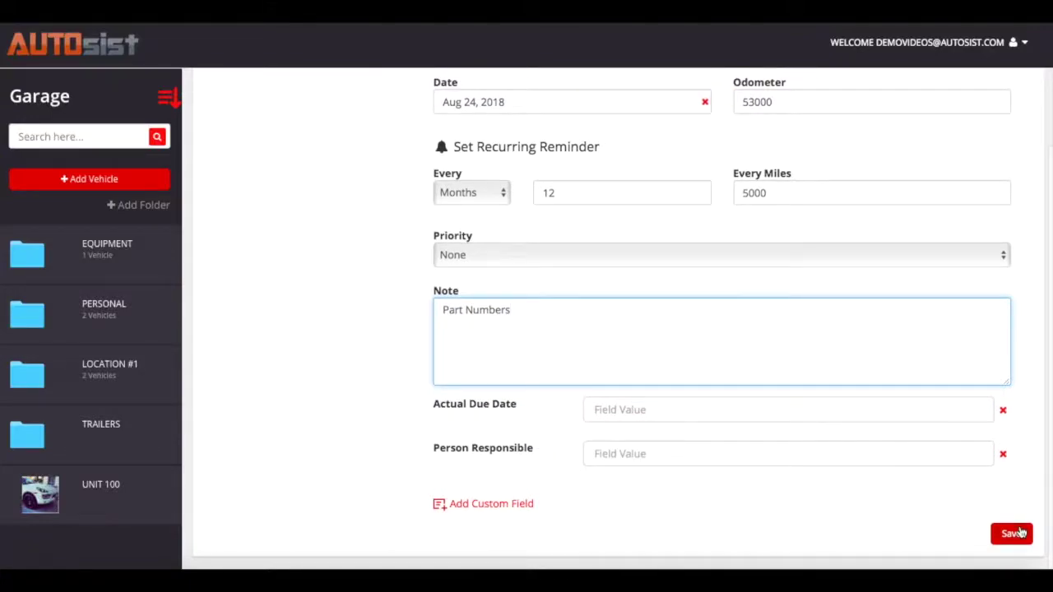
click(1020, 532)
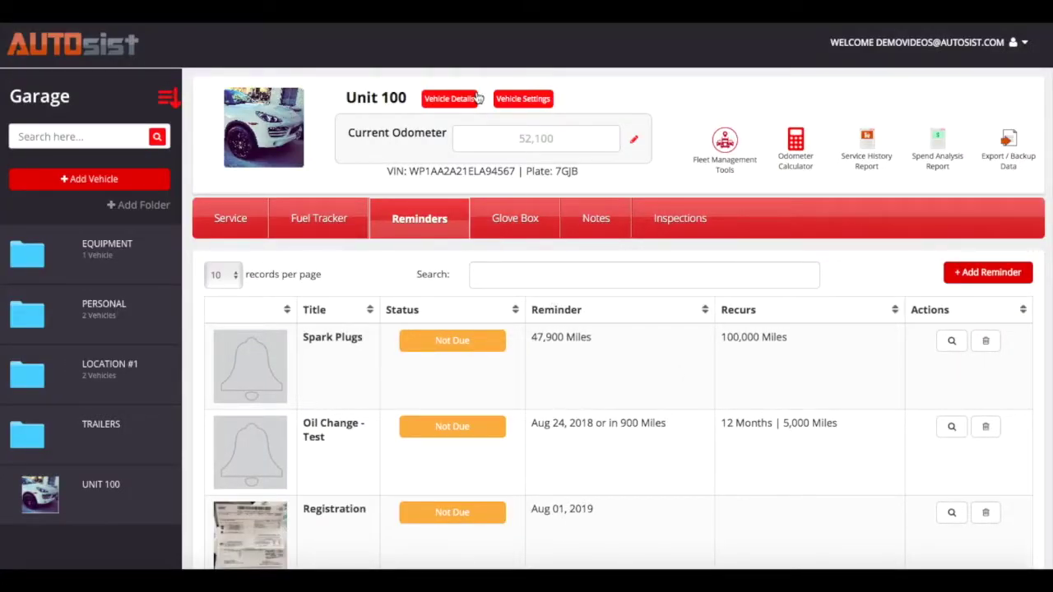
Search Unit 100's reminder list for "test"
click(523, 273)
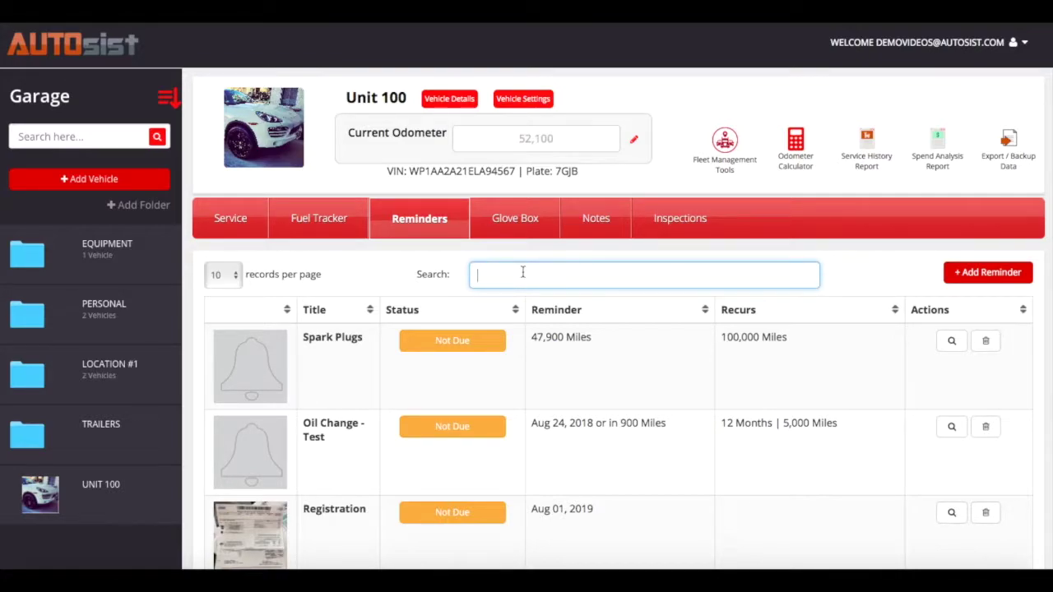
text(test)
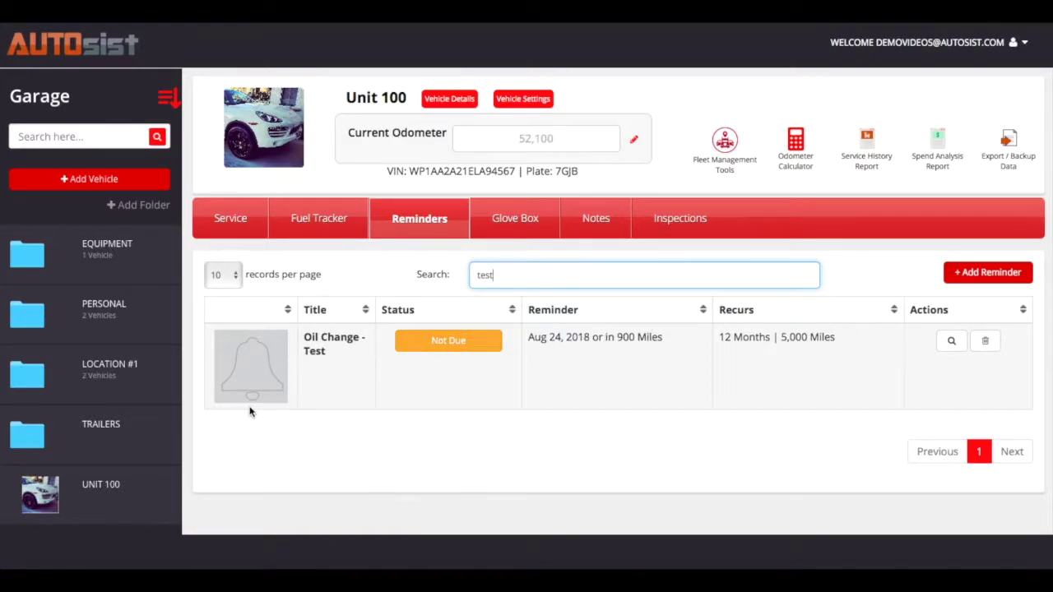
Update Unit 100's current odometer to 53100 and save it
click(636, 144)
double_click(581, 137)
text(53100)
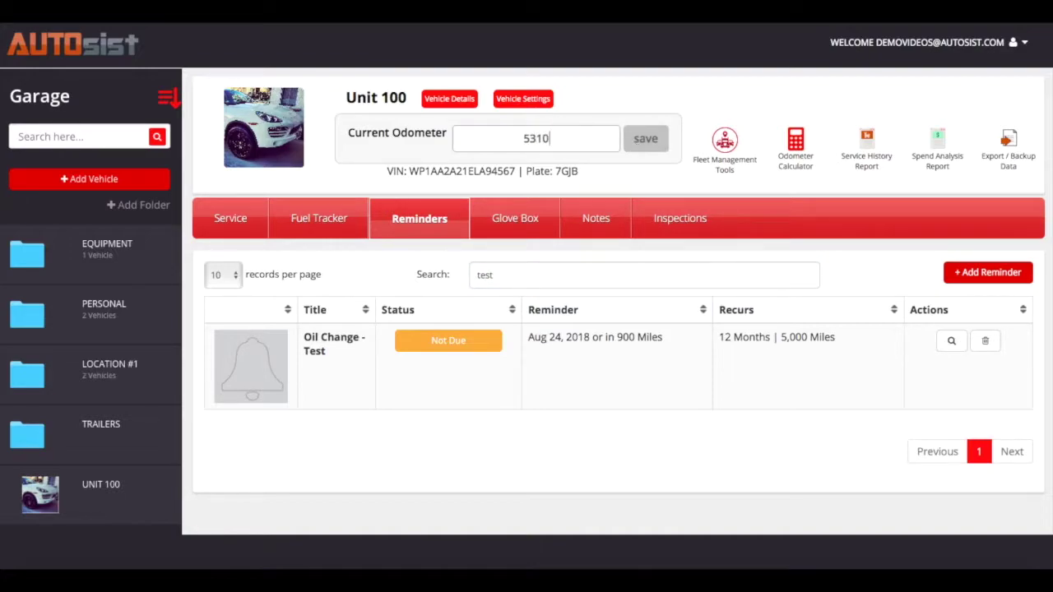
click(635, 140)
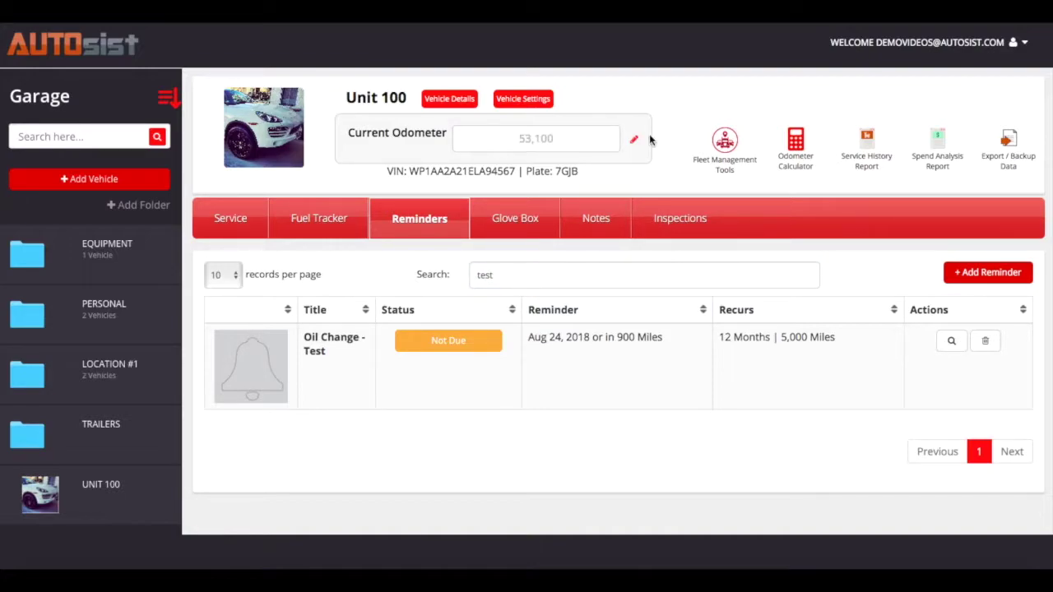
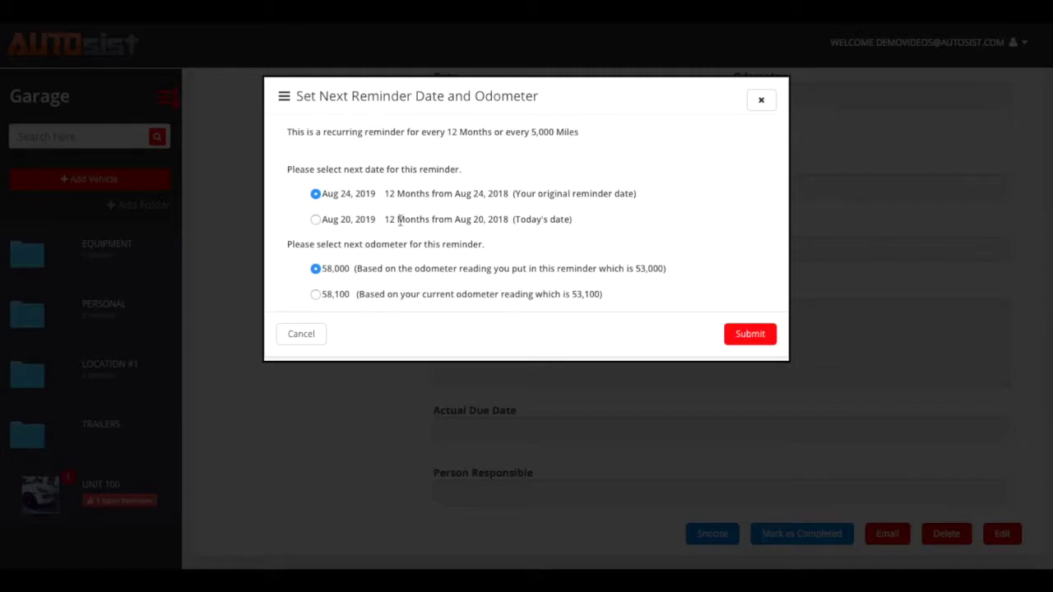
Set the completed reminder's next occurrence to Aug 20, 2019 and 58,100 miles, and decline creating a service record
click(316, 221)
click(316, 295)
click(759, 340)
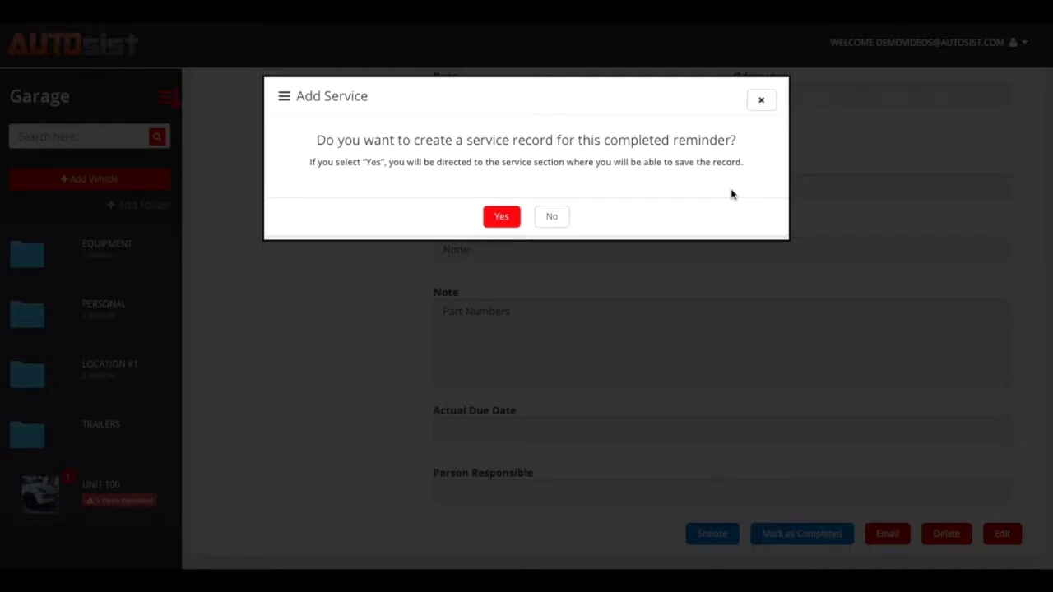
click(509, 220)
click(551, 218)
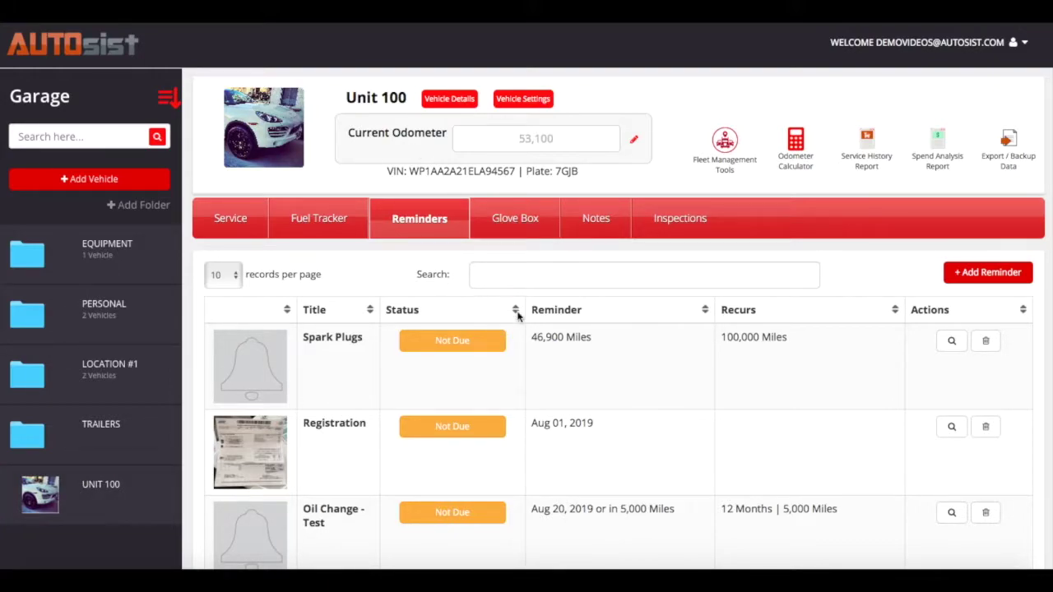
Filter the reminders by "test" to check the rescheduled oil change reminder
scroll(466, 389, down, 1)
click(557, 246)
text(test)
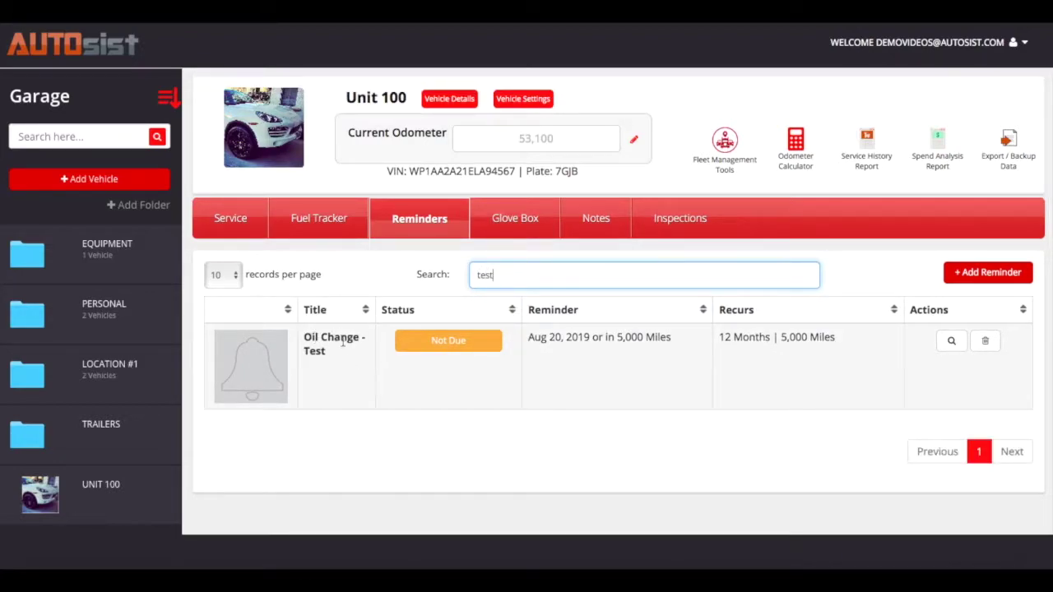